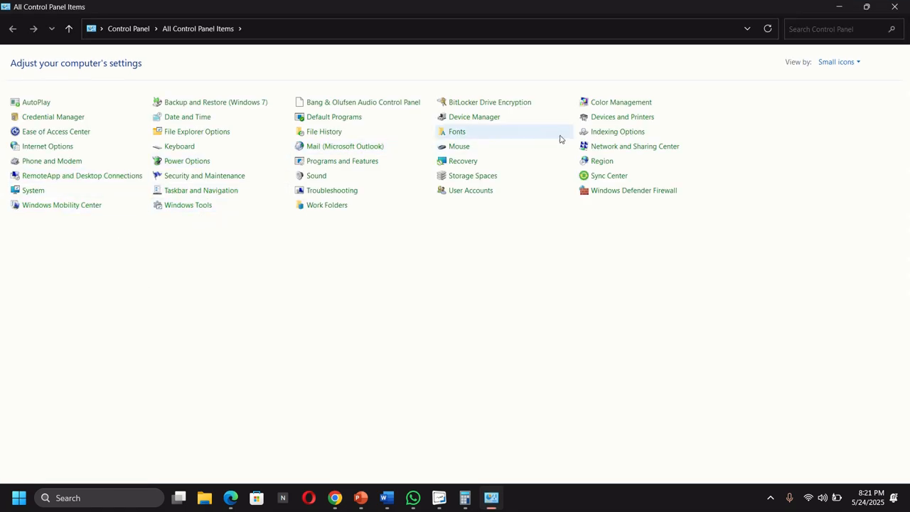
Step: Check in the Windows features list of Programs and Features that Hyper-V's Management Tools and Platform are turned on, and accept the dialog
click(342, 161)
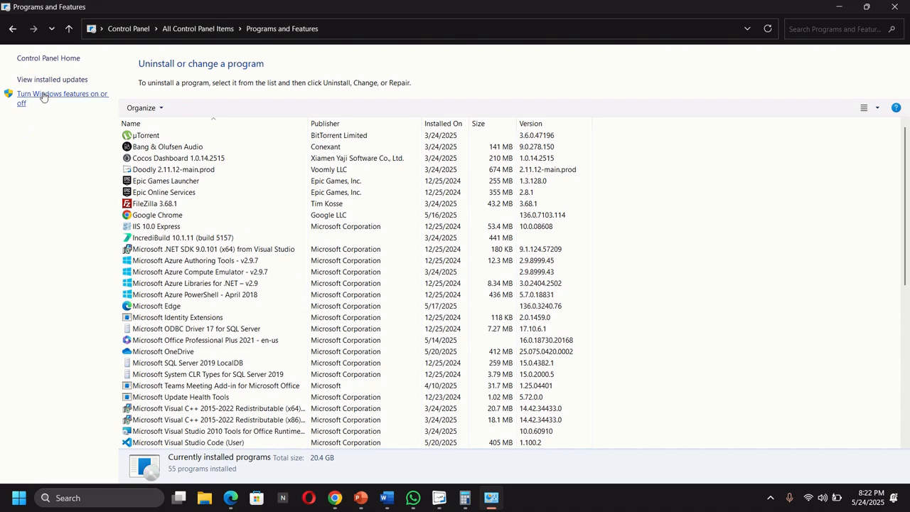
click(42, 97)
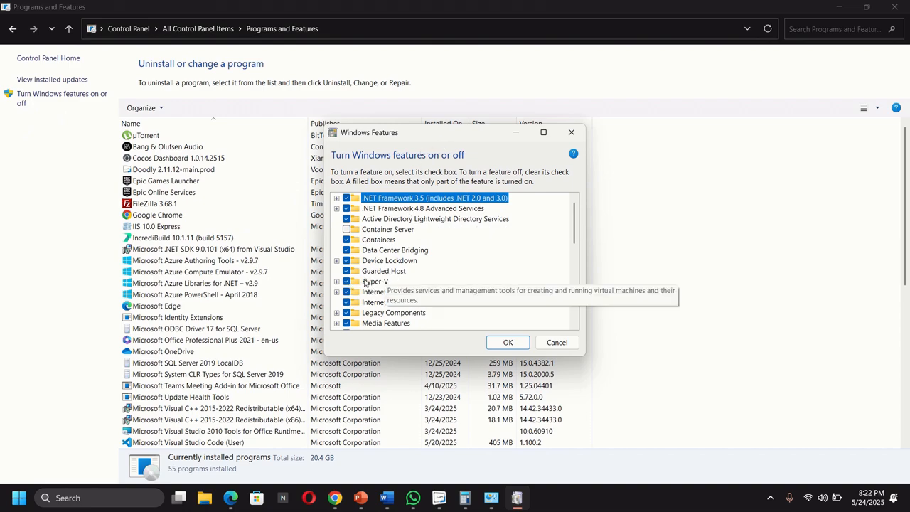
click(337, 282)
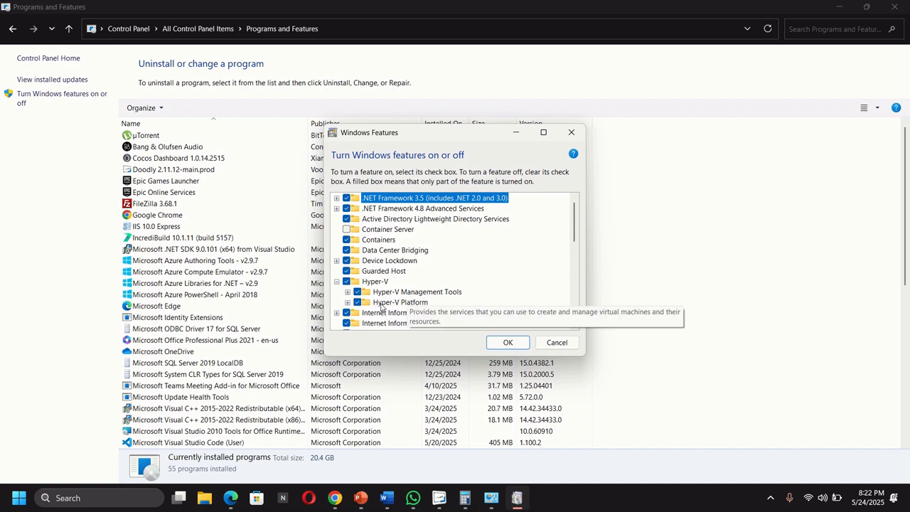
click(348, 292)
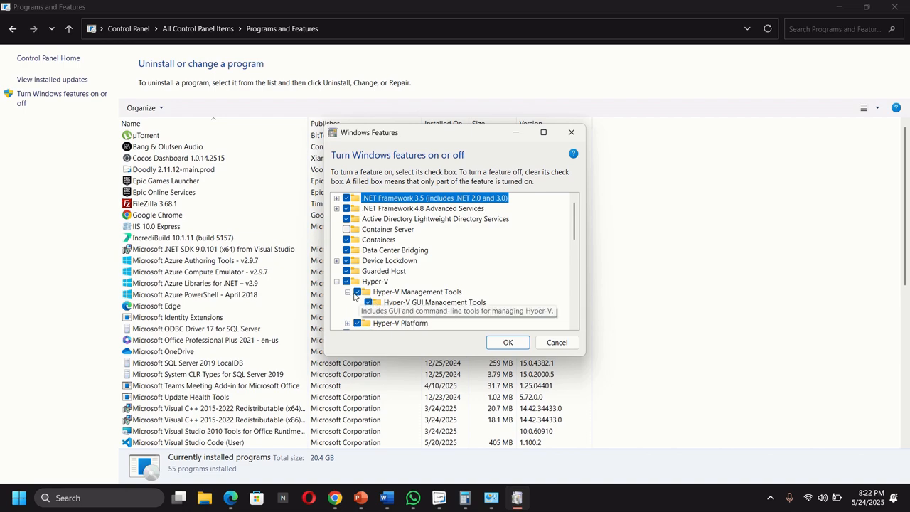
scroll(355, 296, down, 1)
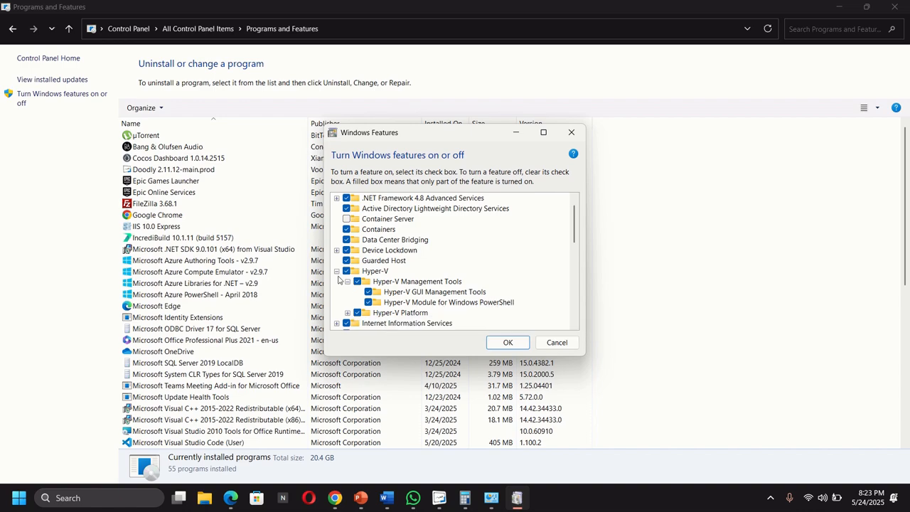
click(508, 343)
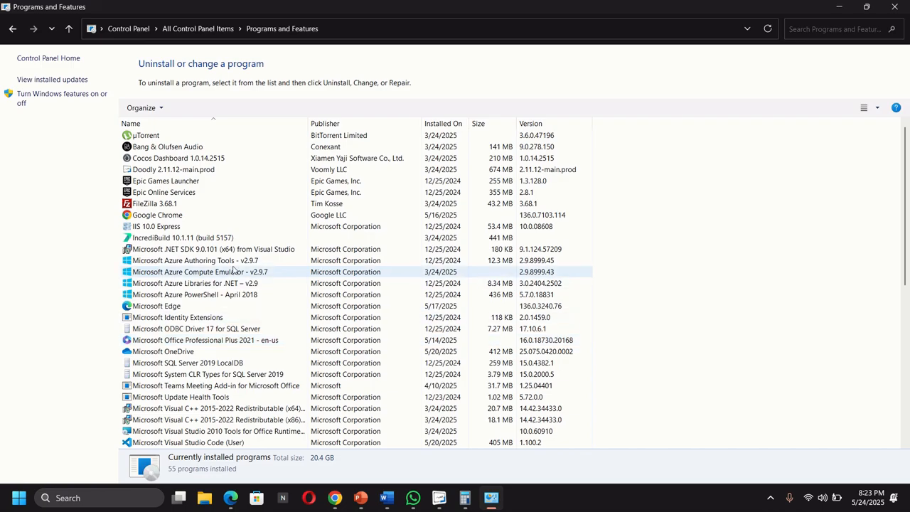
click(895, 7)
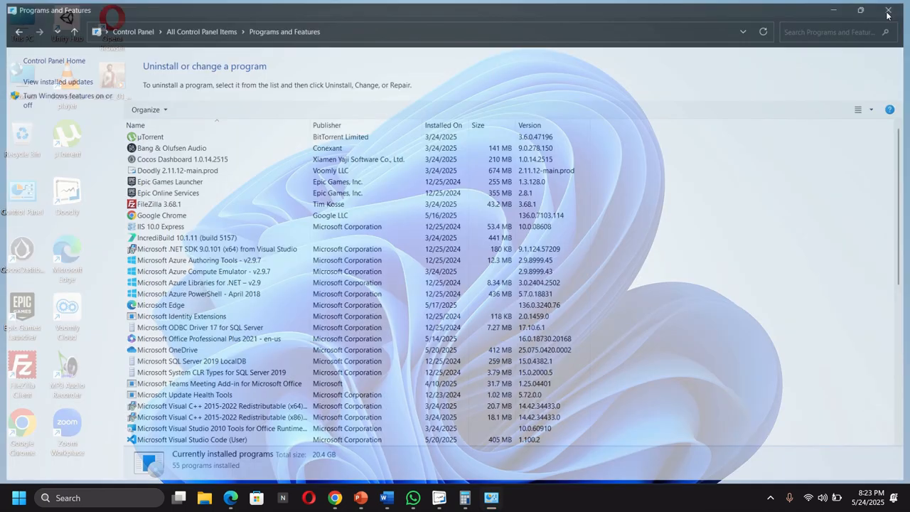
Step: Find and launch Hyper-V Manager, and maximize its window
click(17, 502)
text(hyper-V Manager)
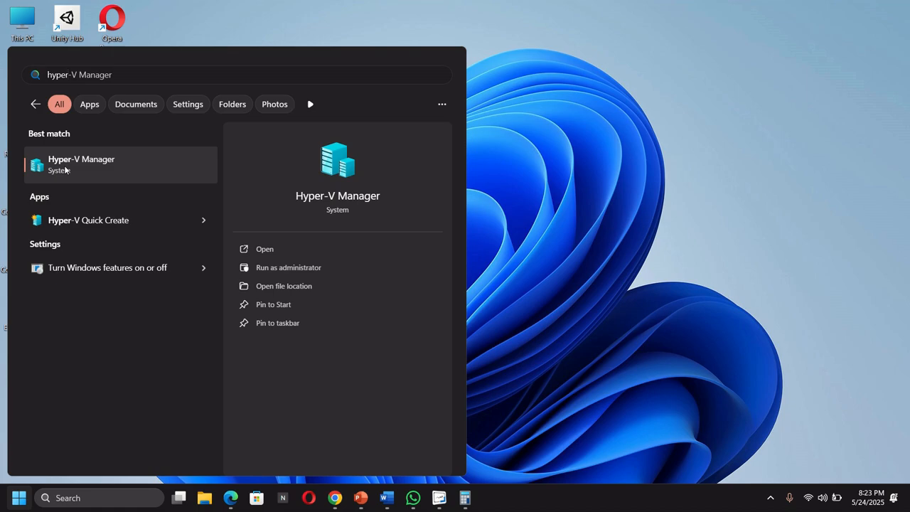
click(64, 169)
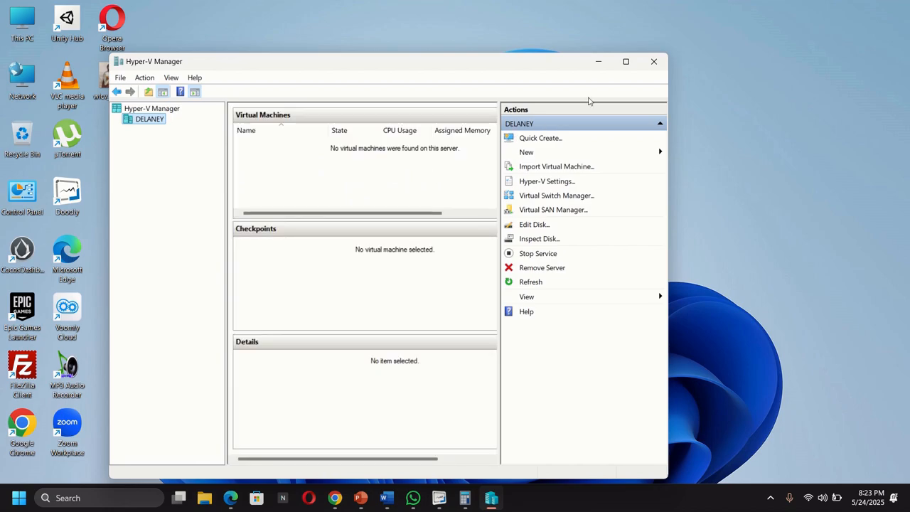
click(626, 62)
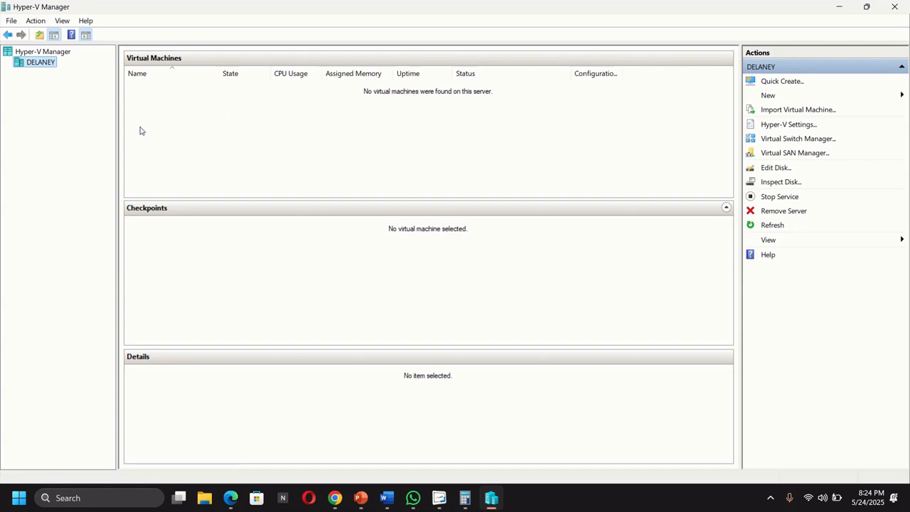
click(34, 22)
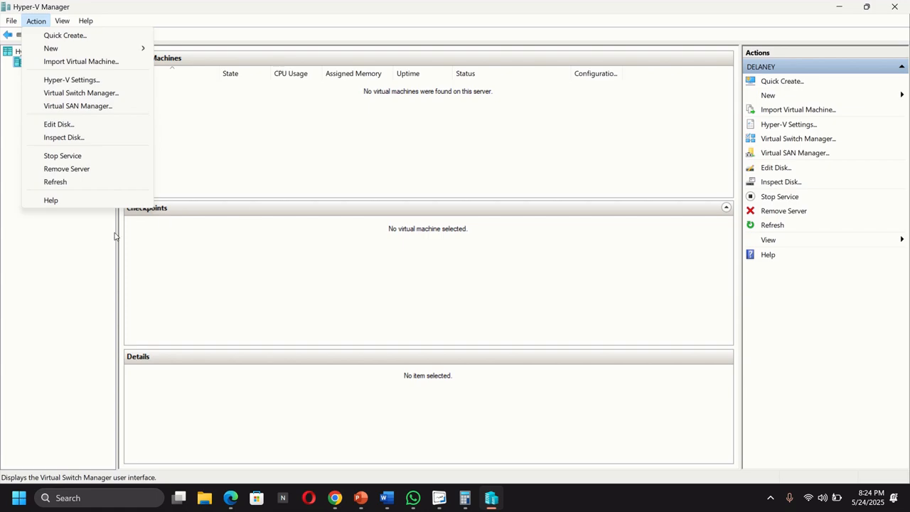
click(94, 242)
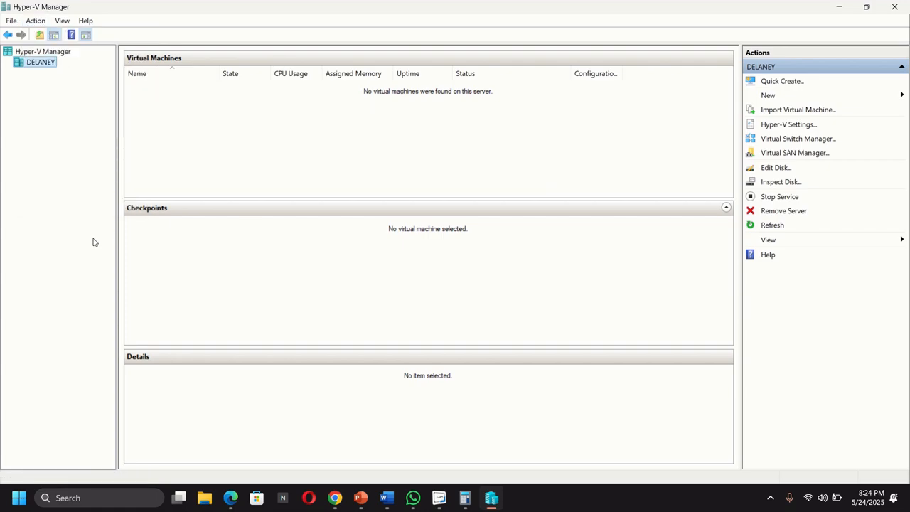
Step: Open the Virtual Switch Manager for the local server and create a new virtual switch of type Private
click(809, 139)
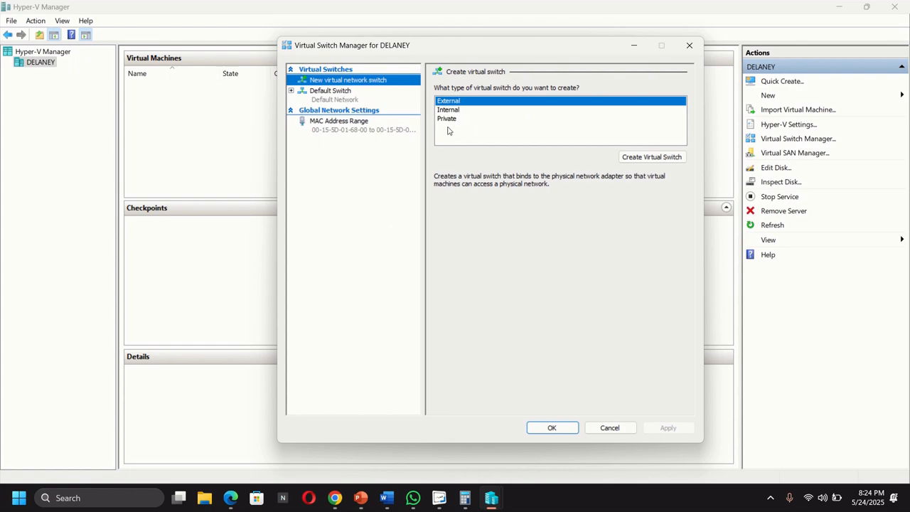
click(451, 119)
click(452, 110)
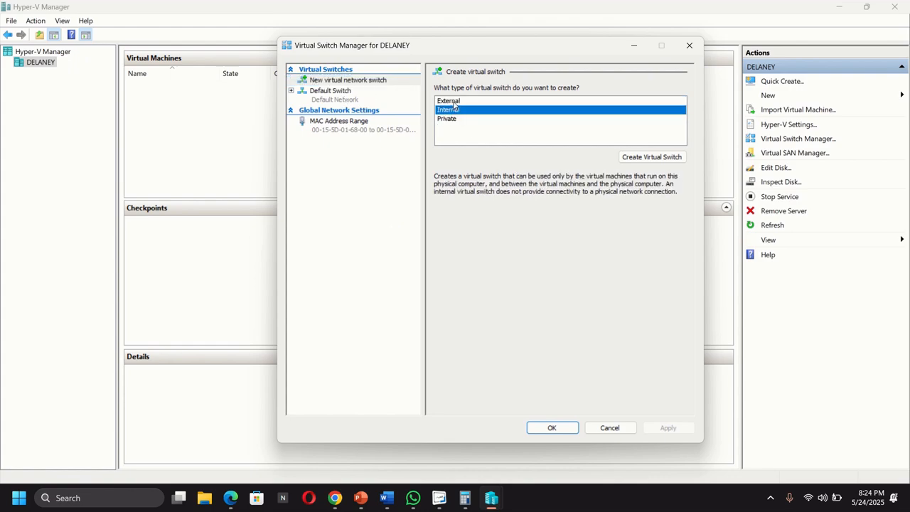
click(454, 102)
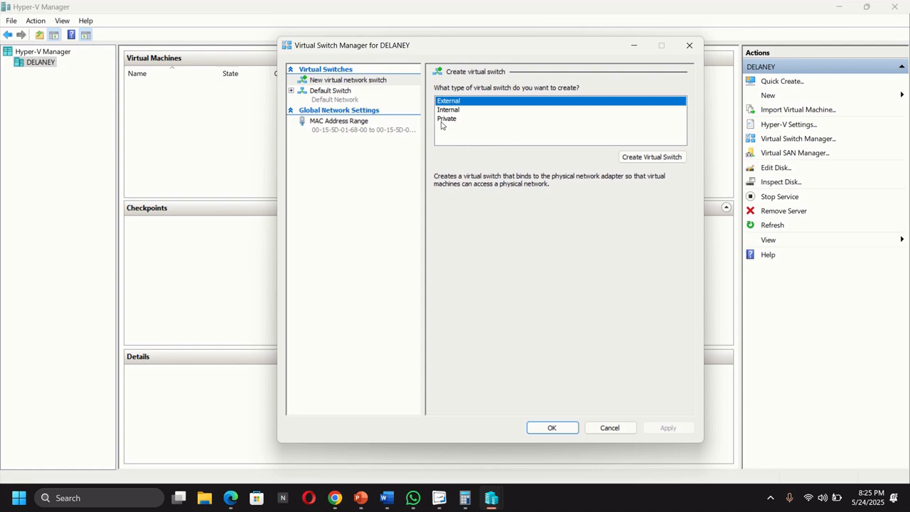
click(445, 119)
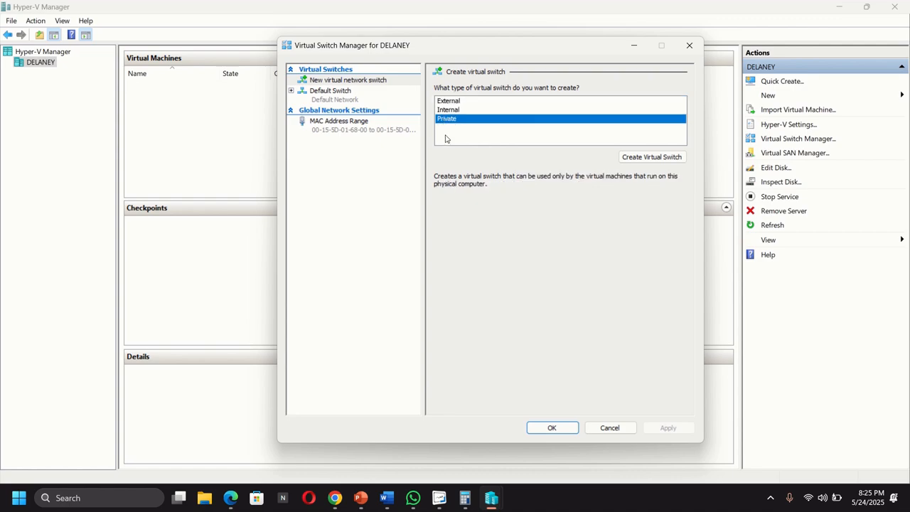
click(646, 158)
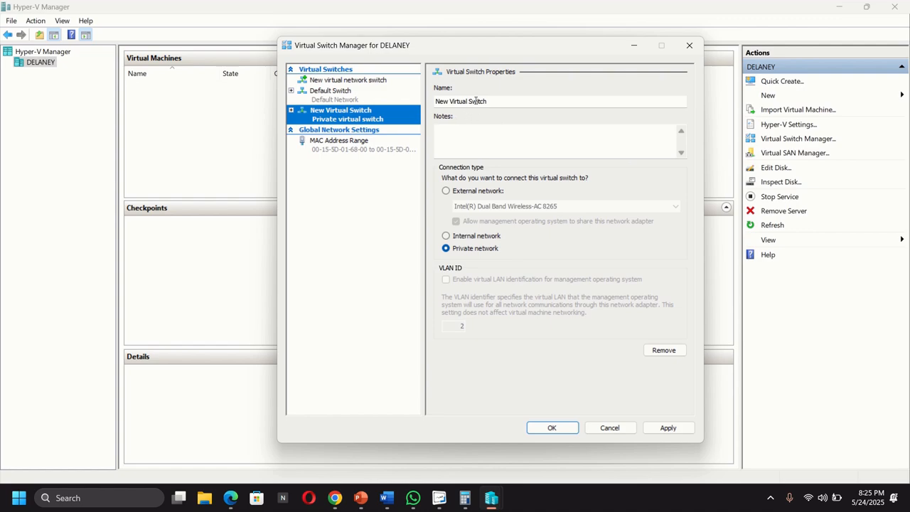
Step: Name the new private virtual switch "Private Network" and apply the change
drag(501, 100, 417, 99)
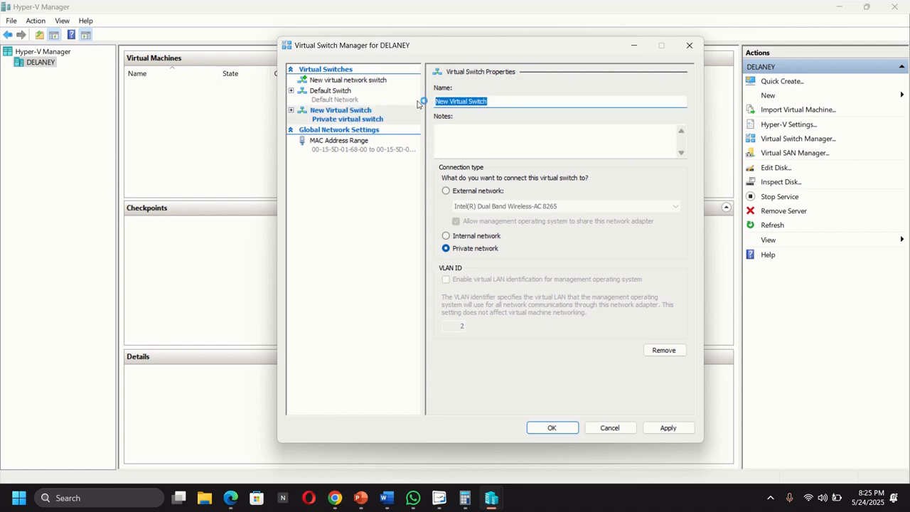
text(Pri)
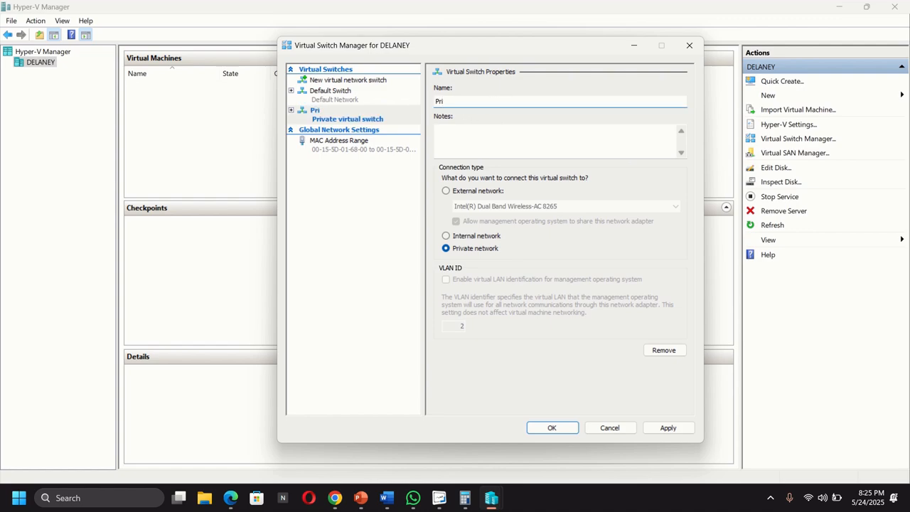
text(vate Network)
click(670, 427)
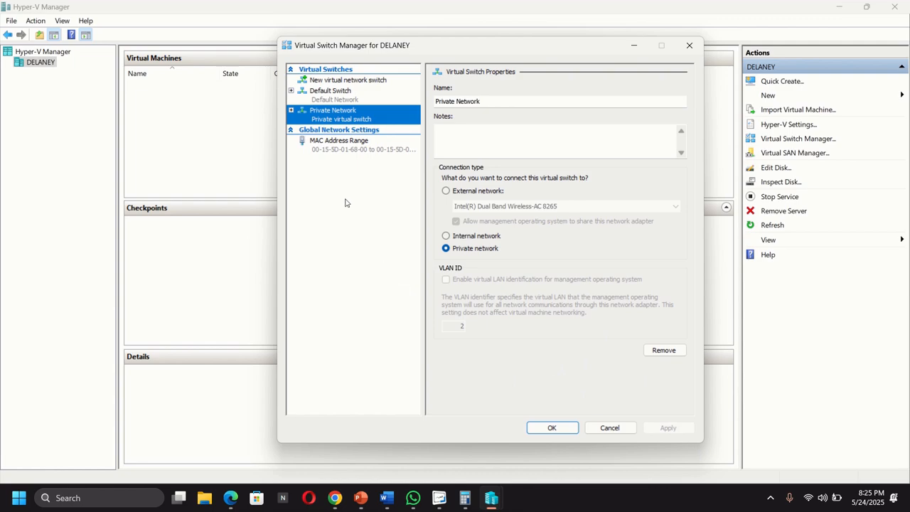
Step: Create another virtual switch of type Internal, name it "Internal Switch" and apply it
click(329, 81)
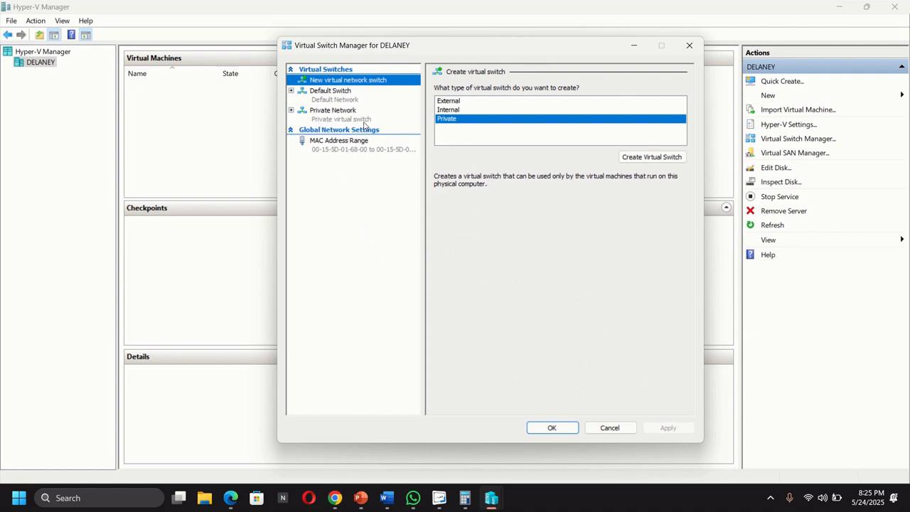
click(461, 111)
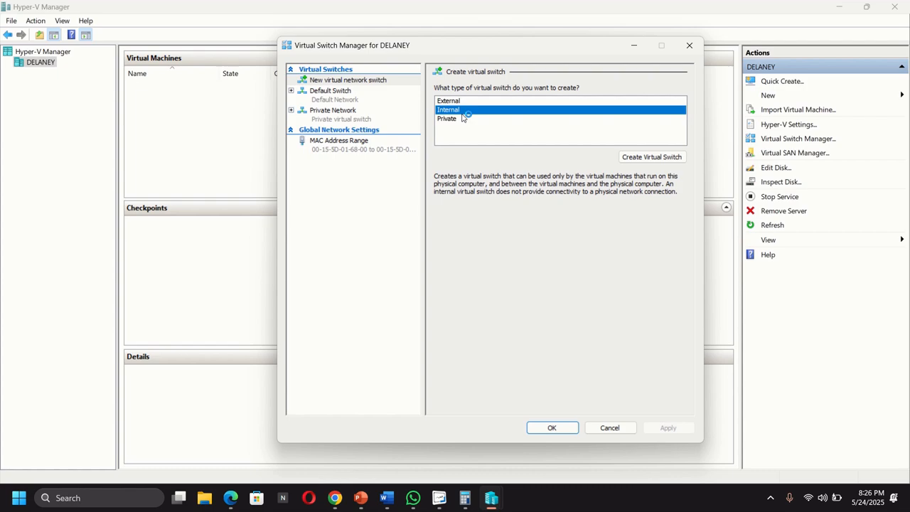
click(655, 157)
click(503, 101)
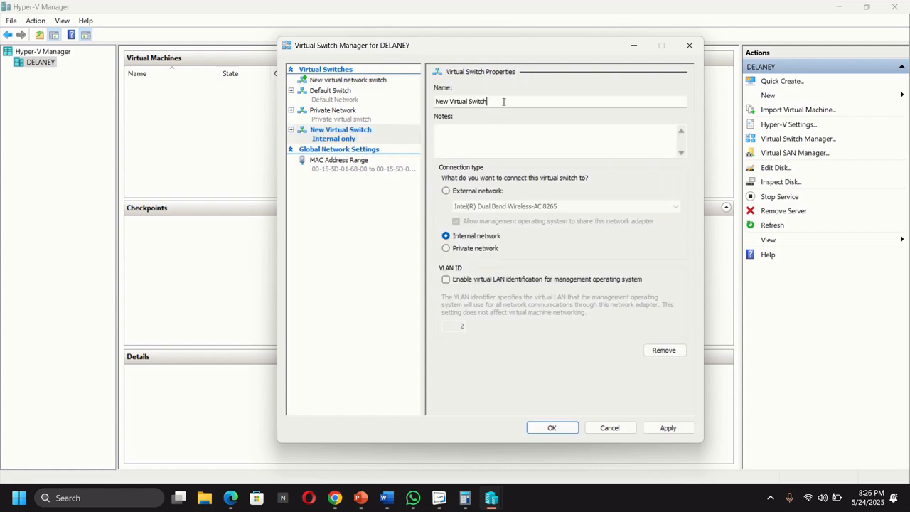
drag(503, 102, 423, 102)
text(In)
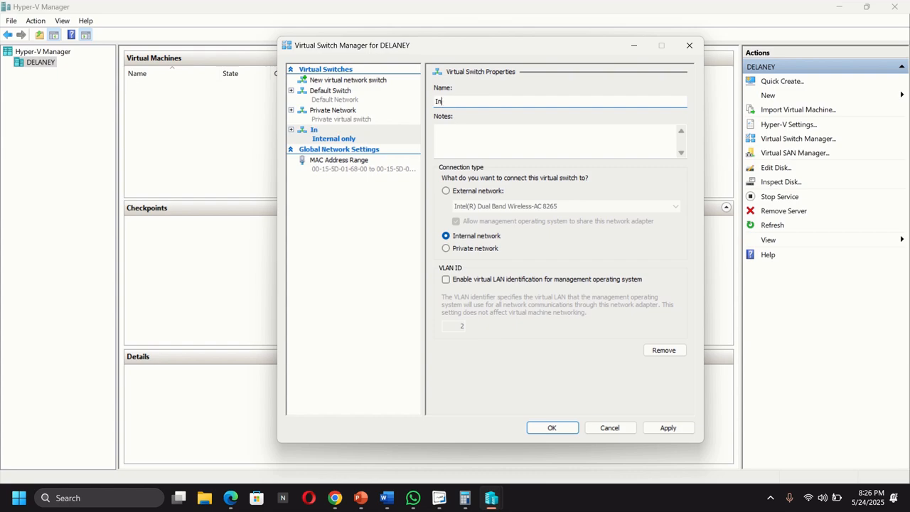
text(ternal Switch)
click(658, 425)
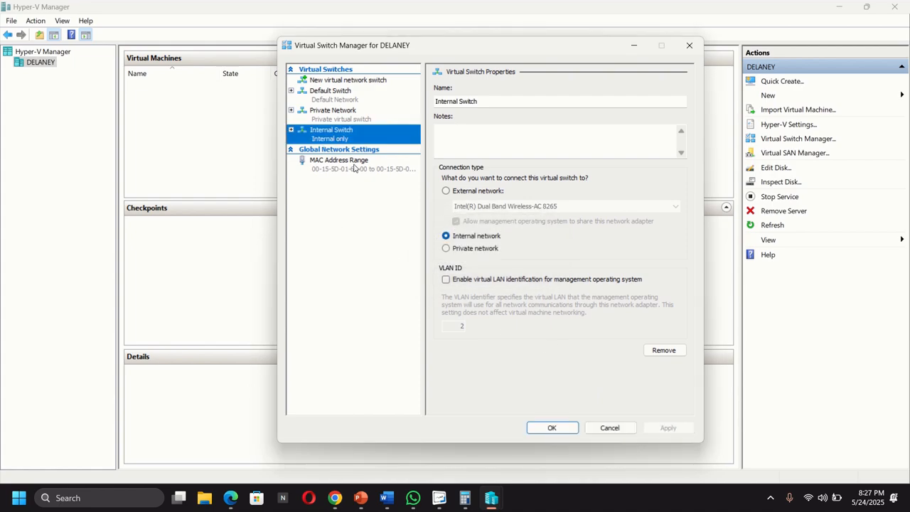
Step: Create a third virtual switch of type External and name it "External Network"
click(354, 81)
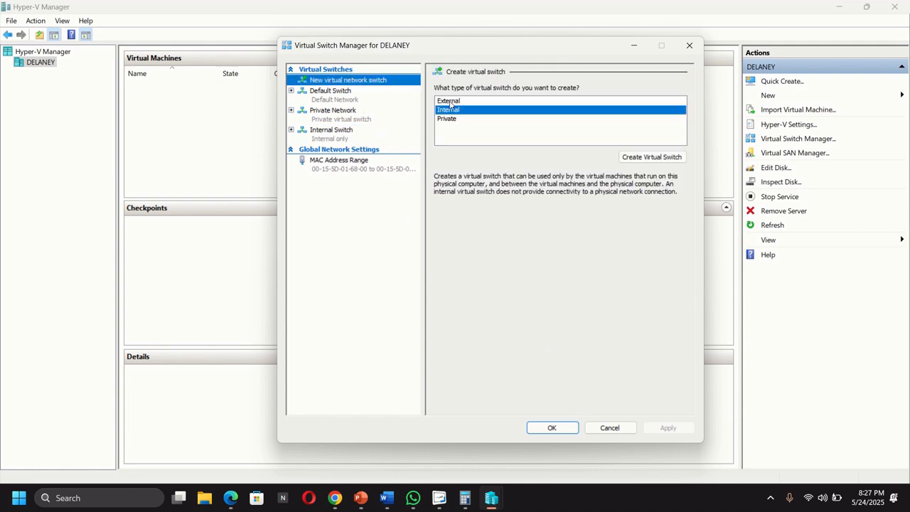
click(451, 103)
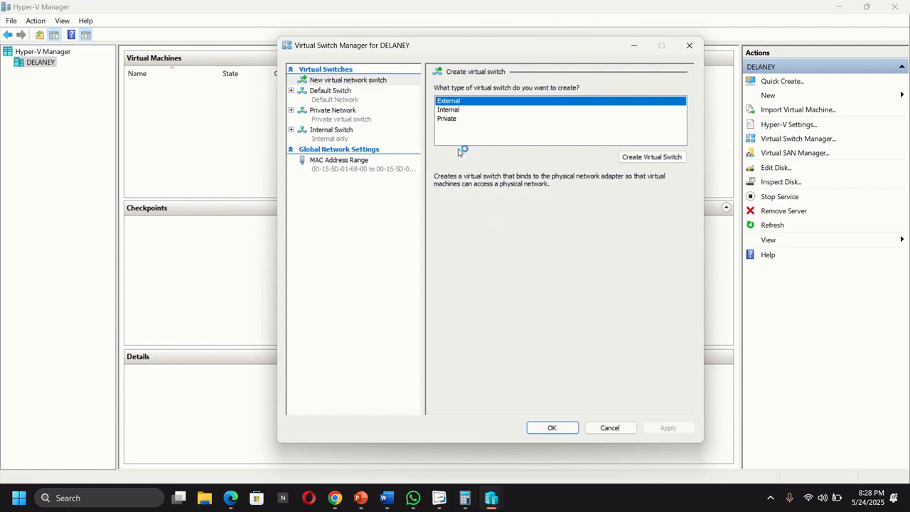
click(447, 121)
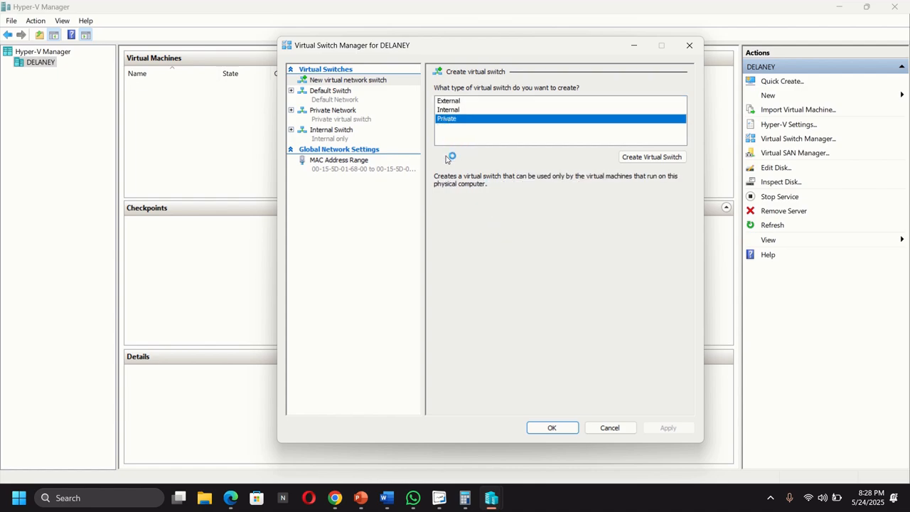
click(451, 111)
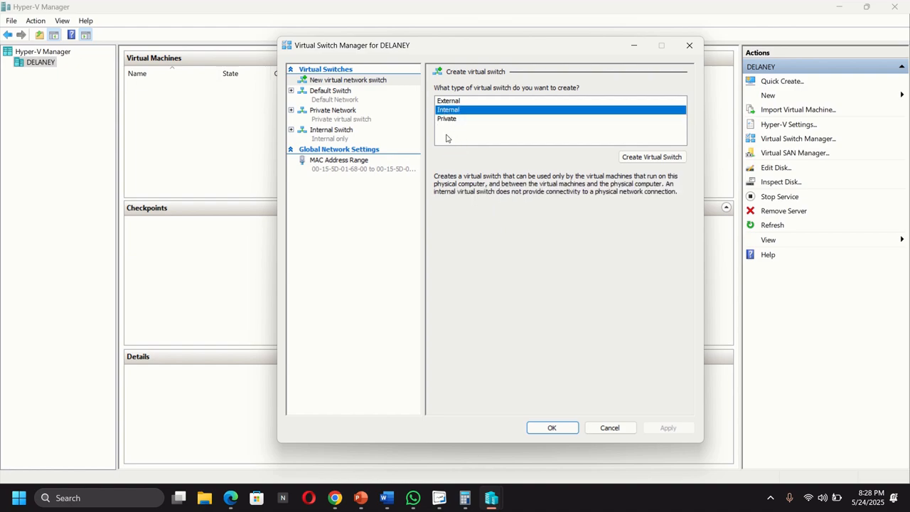
click(455, 102)
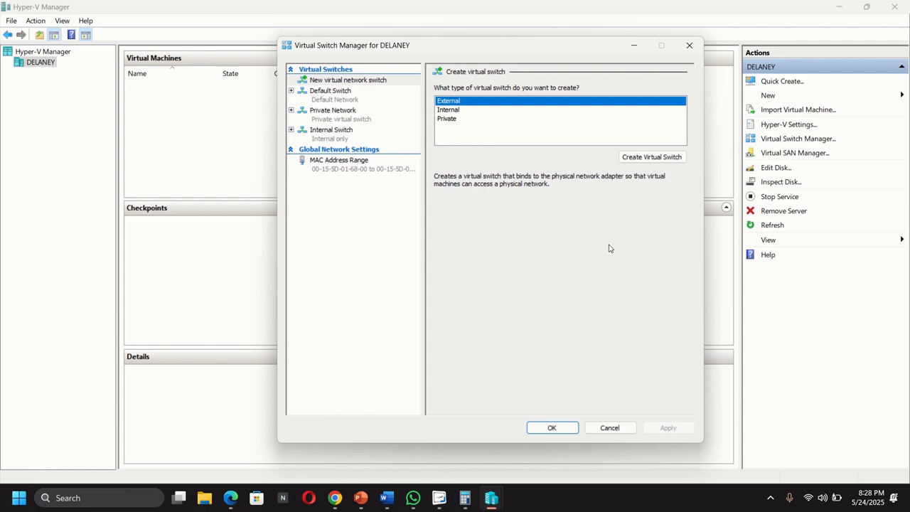
click(656, 160)
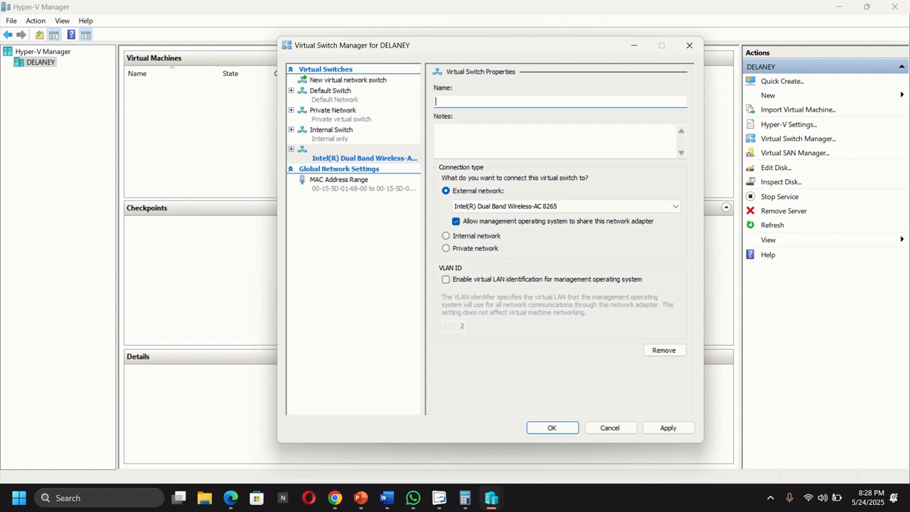
text(External Network)
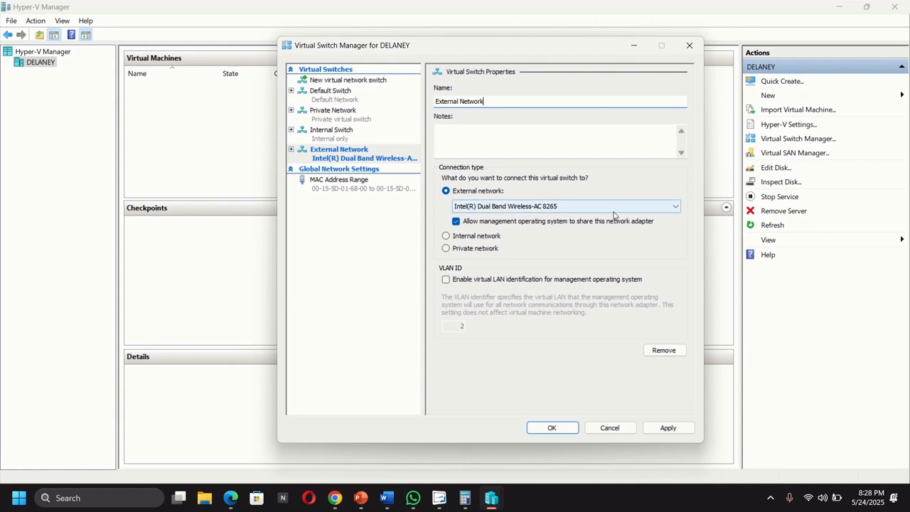
Step: Connect the External Network switch to the Intel(R) Ethernet Connection (4) I219-LM adapter
click(651, 207)
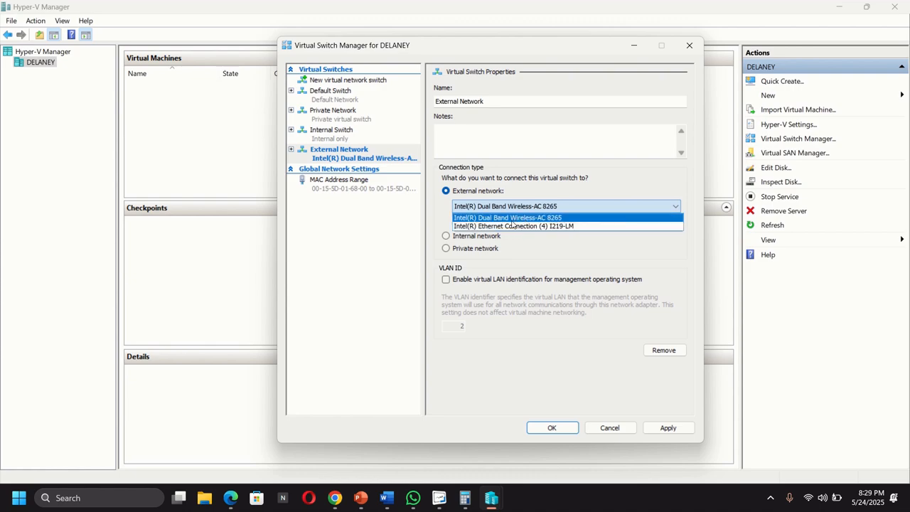
click(675, 427)
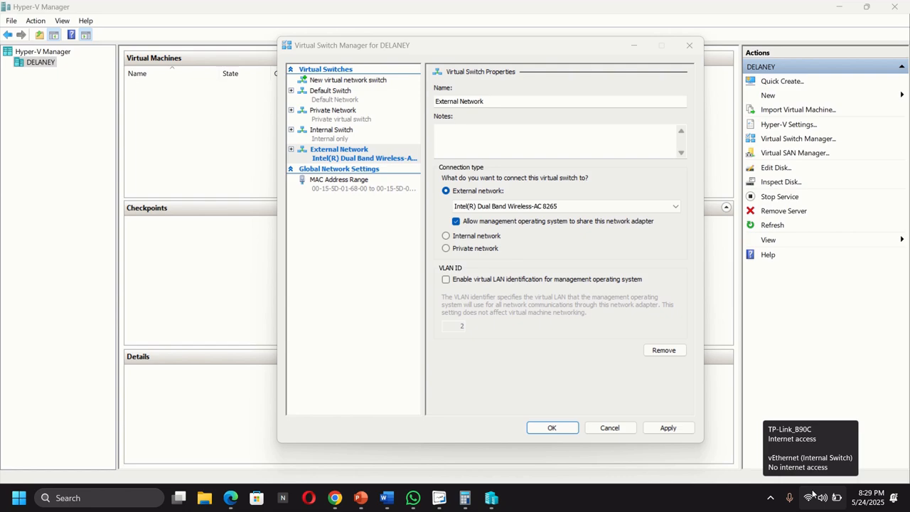
click(556, 207)
click(537, 226)
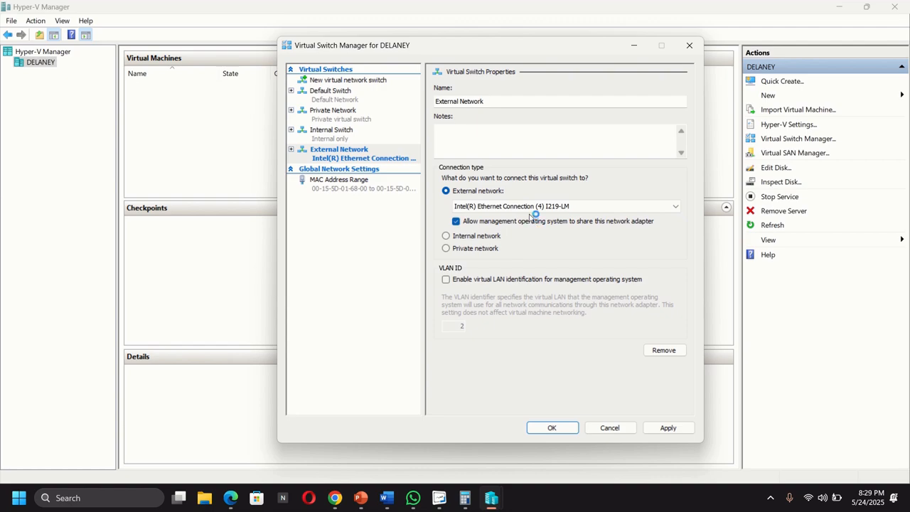
Step: Connect the External Network switch to the Intel(R) Dual Band Wireless-AC 8265 adapter and apply the networking changes
click(530, 206)
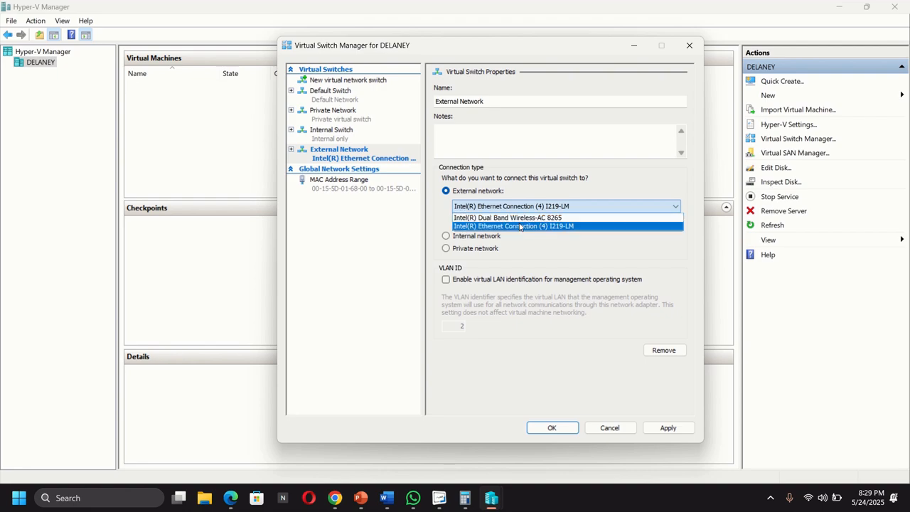
click(524, 217)
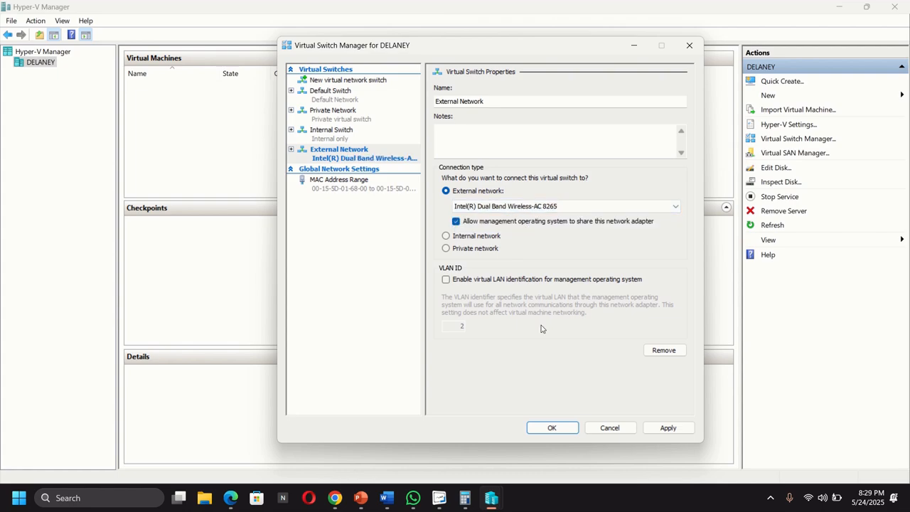
click(669, 434)
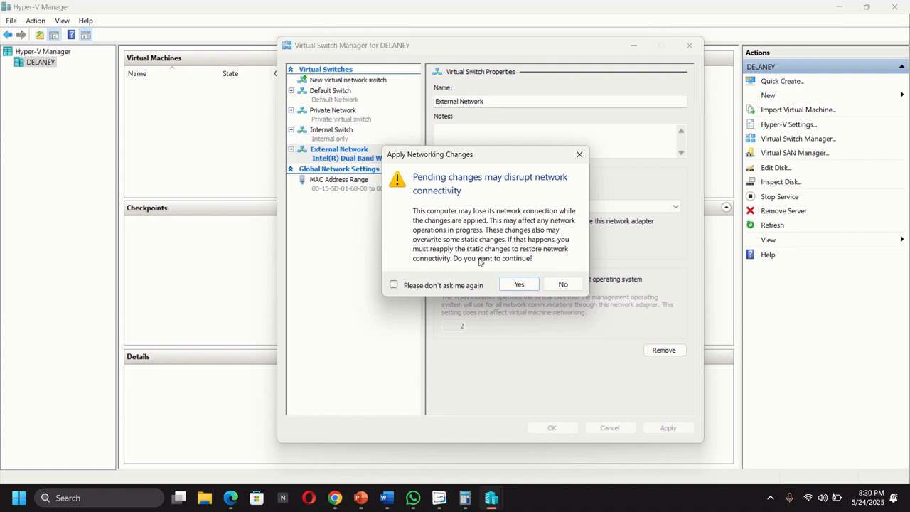
click(519, 286)
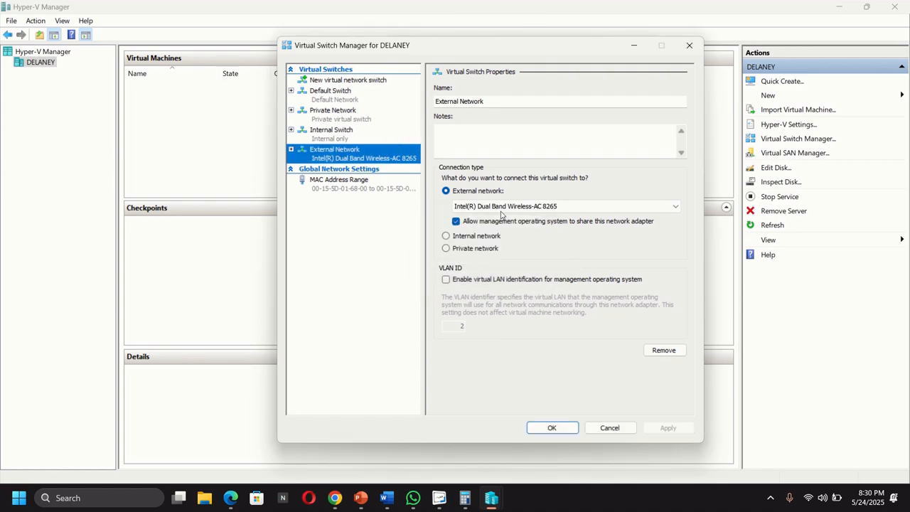
Step: Review the properties of the Private Network, Internal Switch and External Network virtual switches in turn
click(337, 117)
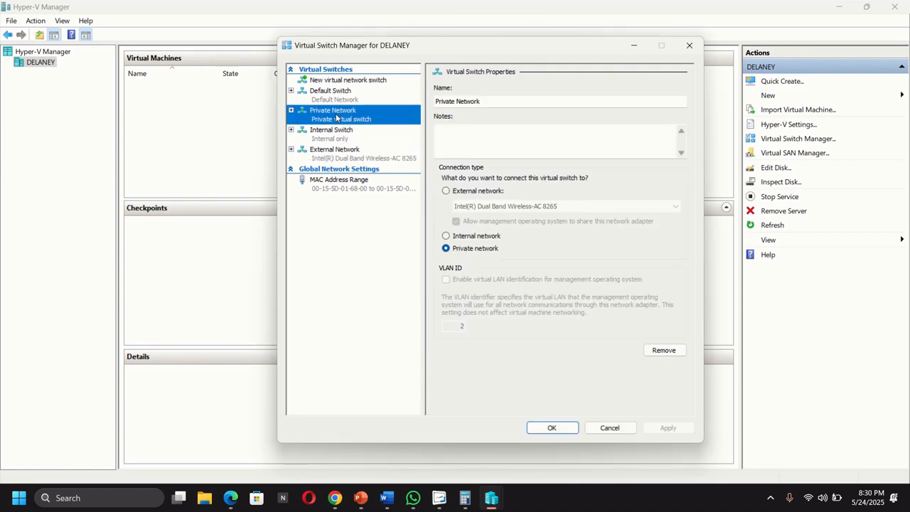
click(330, 136)
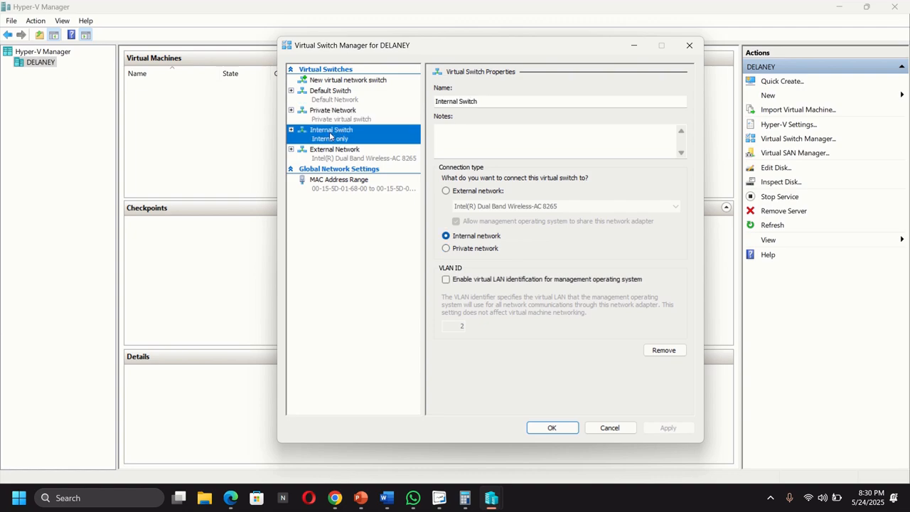
click(327, 158)
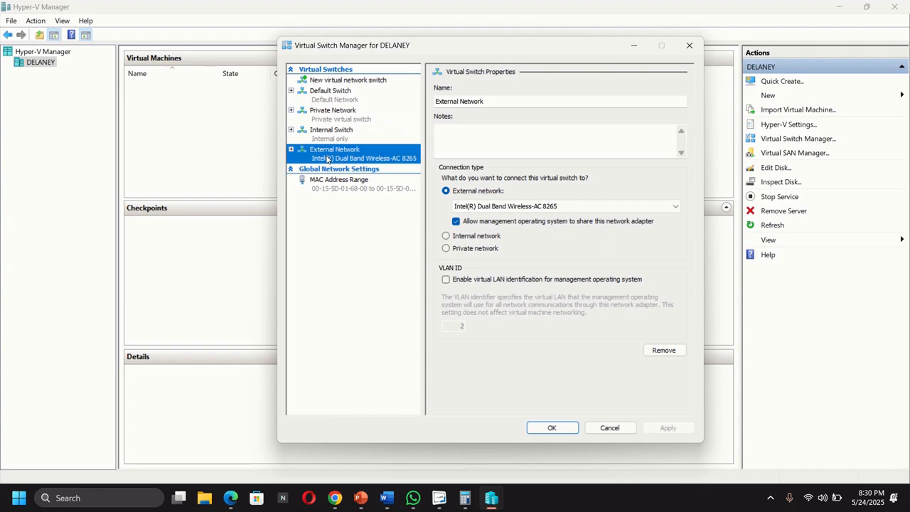